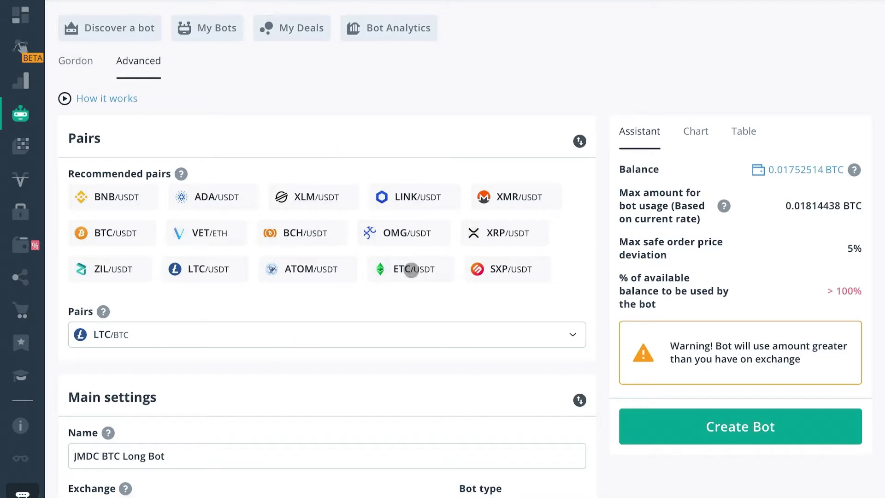
# - Switch the Bot type under Main settings to Composite
pyautogui.scroll(-3, 412, 268)
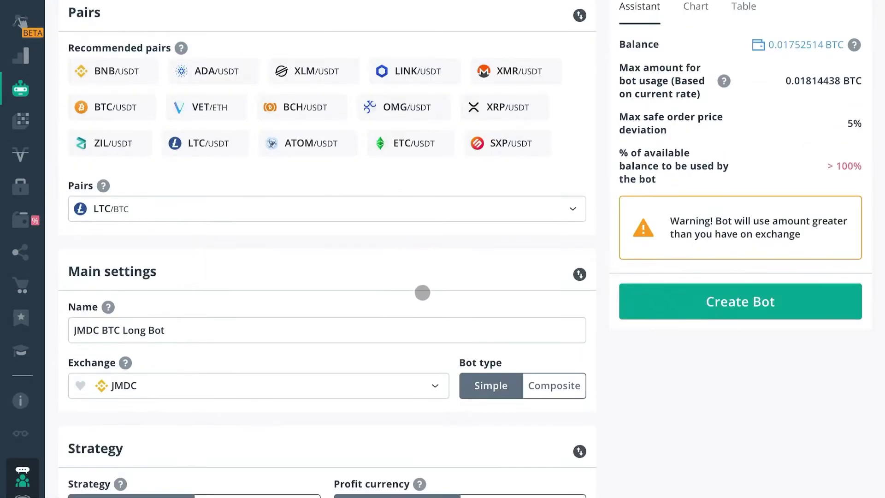
pyautogui.scroll(-2, 350, 199)
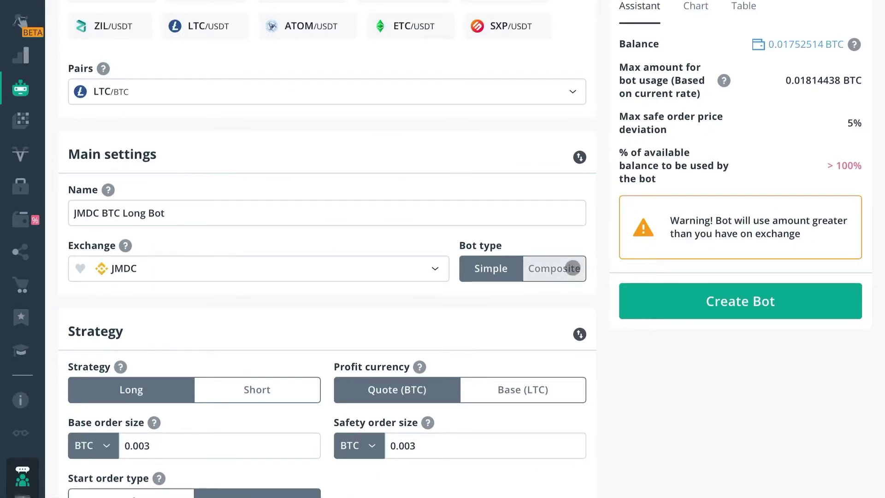
pyautogui.click(554, 268)
pyautogui.scroll(-3, 484, 257)
pyautogui.scroll(5, 378, 226)
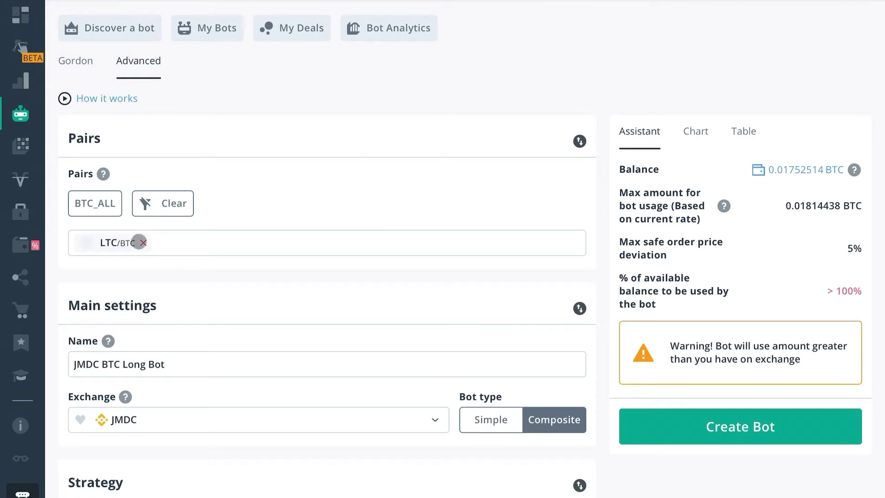
# - Add 1INCH/BTC, AAVE/BTC, ADA/BTC and BAND/BTC to the bot's Pairs alongside LTC/BTC
pyautogui.click(161, 242)
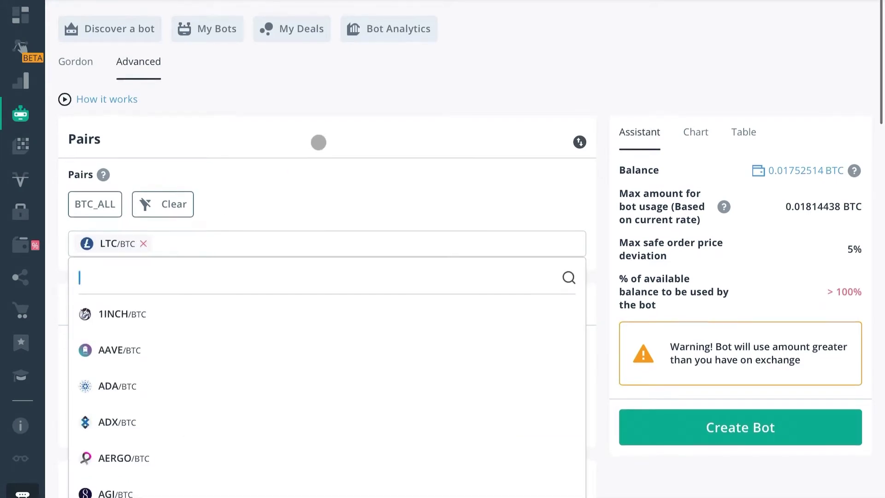
pyautogui.scroll(-3, 188, 190)
pyautogui.click(187, 182)
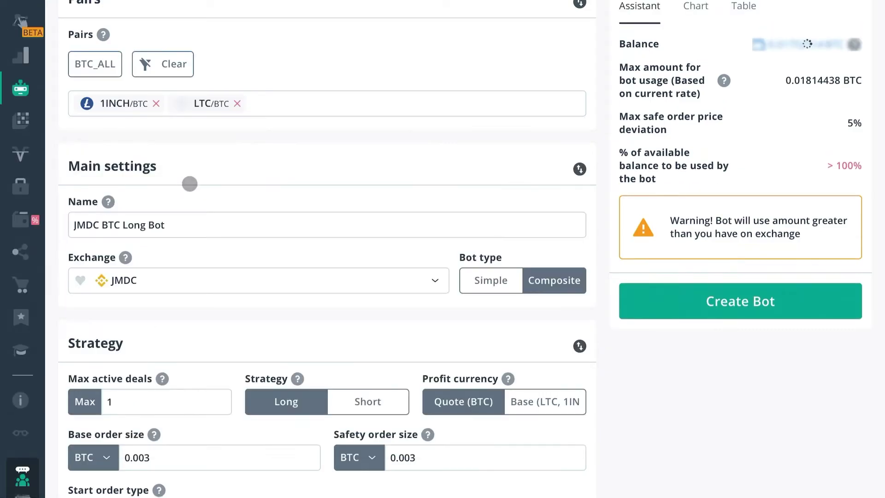
pyautogui.click(289, 104)
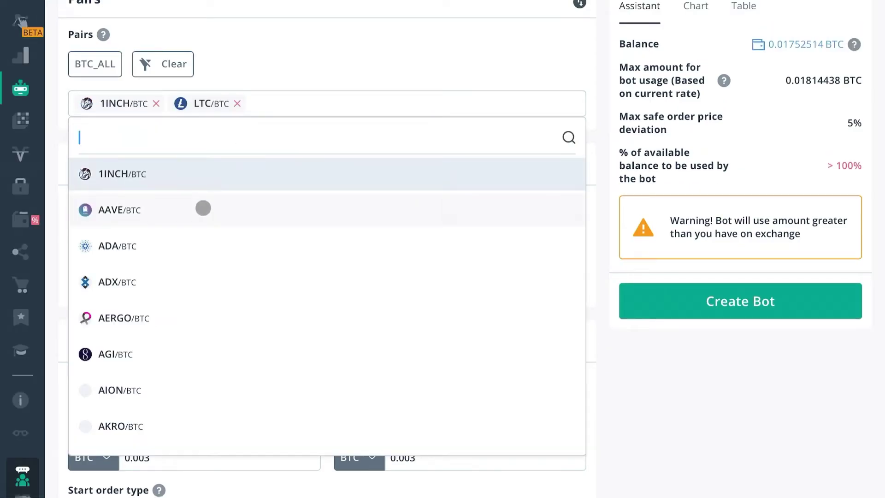
pyautogui.click(201, 210)
pyautogui.click(364, 113)
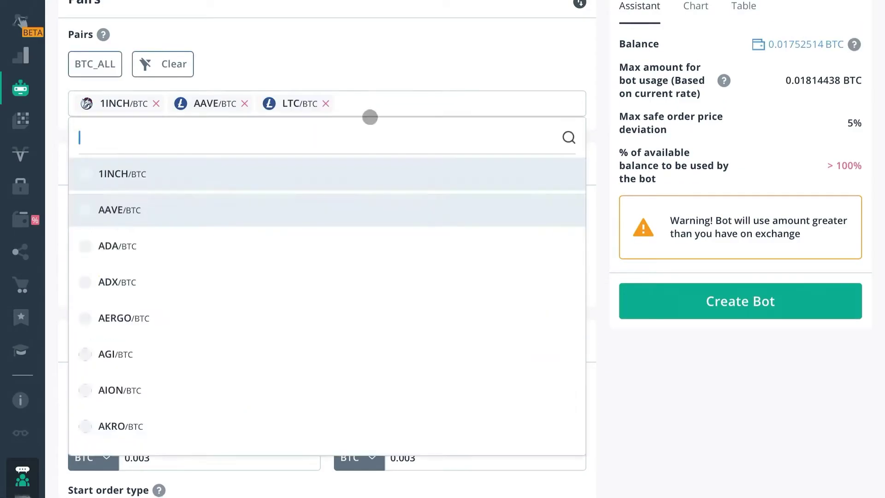
pyautogui.click(259, 244)
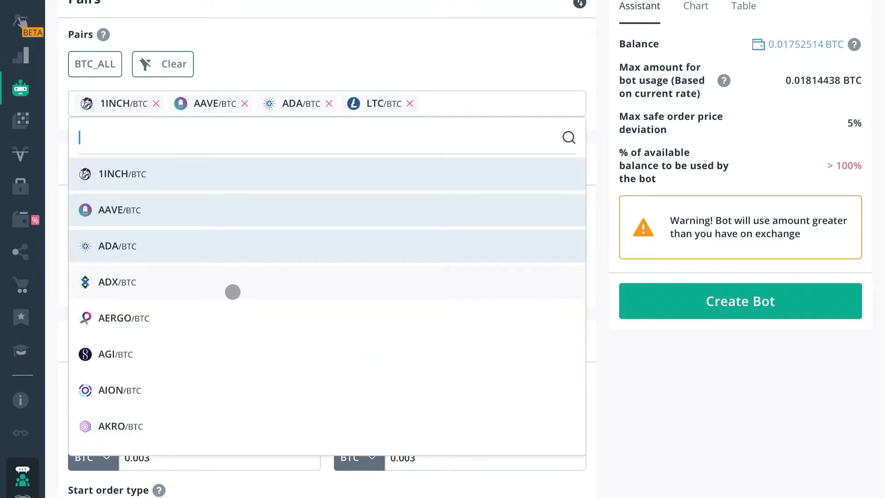
pyautogui.scroll(-10, 232, 293)
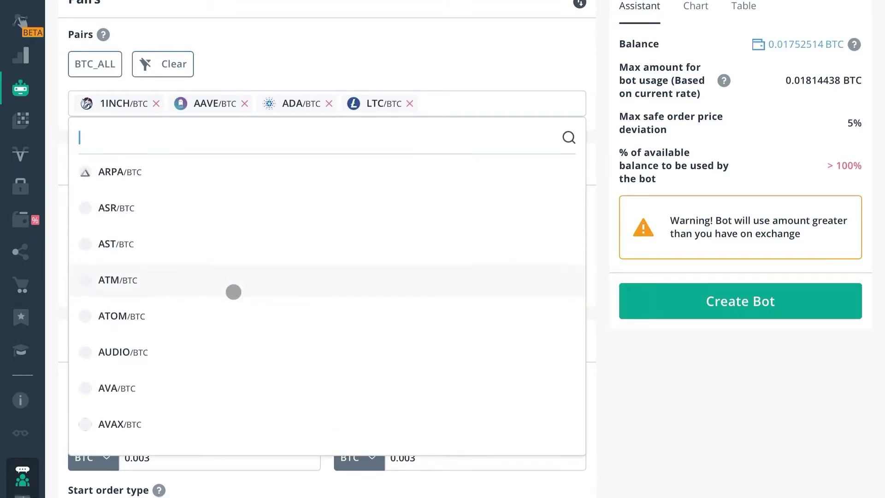
pyautogui.click(491, 160)
pyautogui.scroll(1, 509, 152)
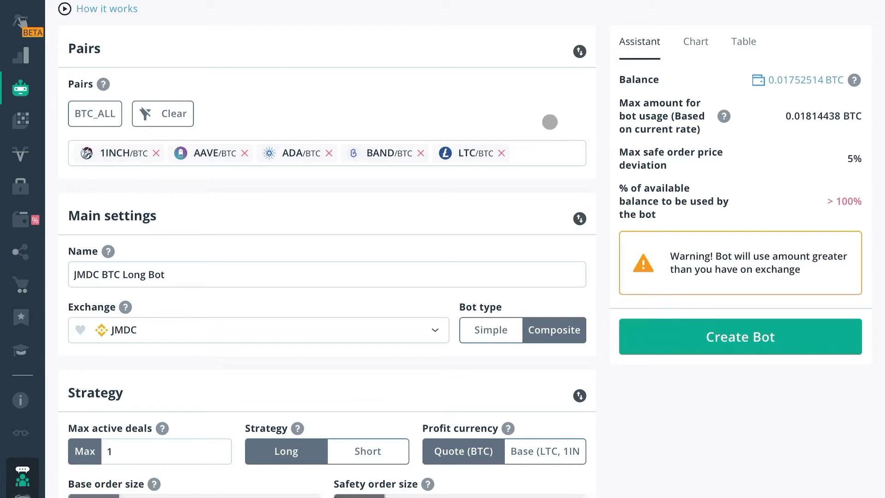
pyautogui.scroll(-2, 343, 126)
pyautogui.scroll(4, 340, 124)
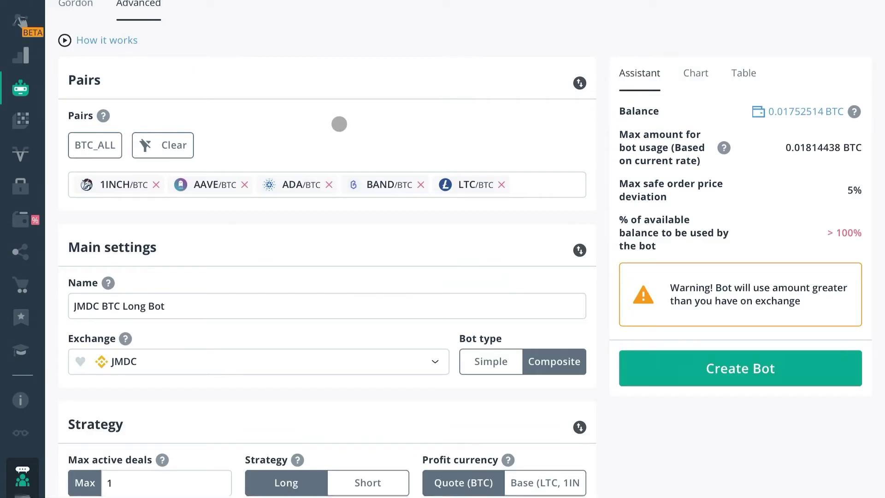
pyautogui.scroll(2, 484, 125)
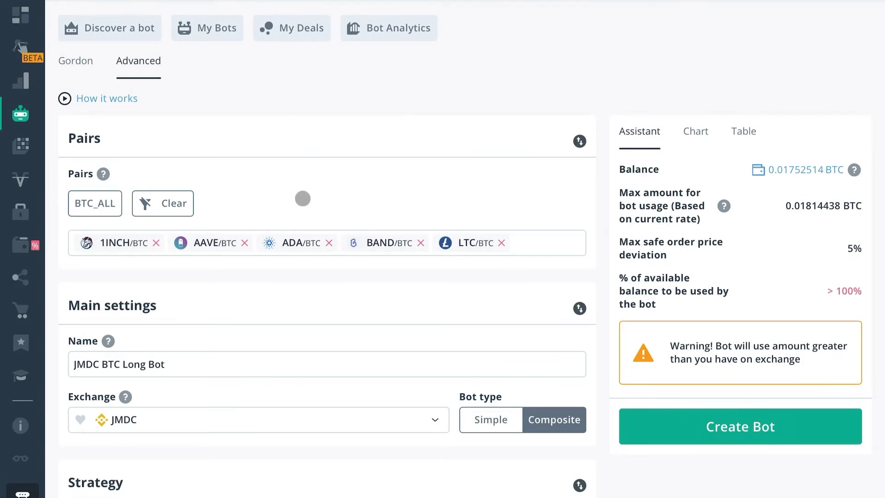
pyautogui.scroll(-1, 258, 203)
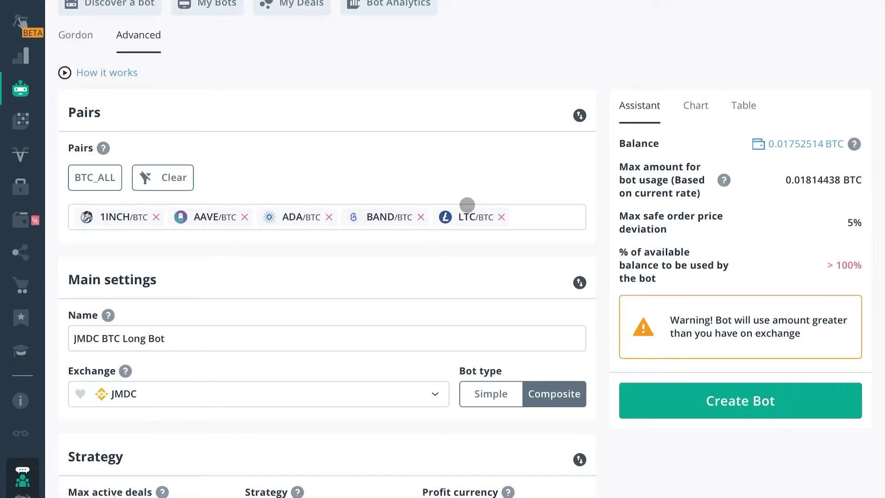
pyautogui.click(549, 219)
pyautogui.click(477, 171)
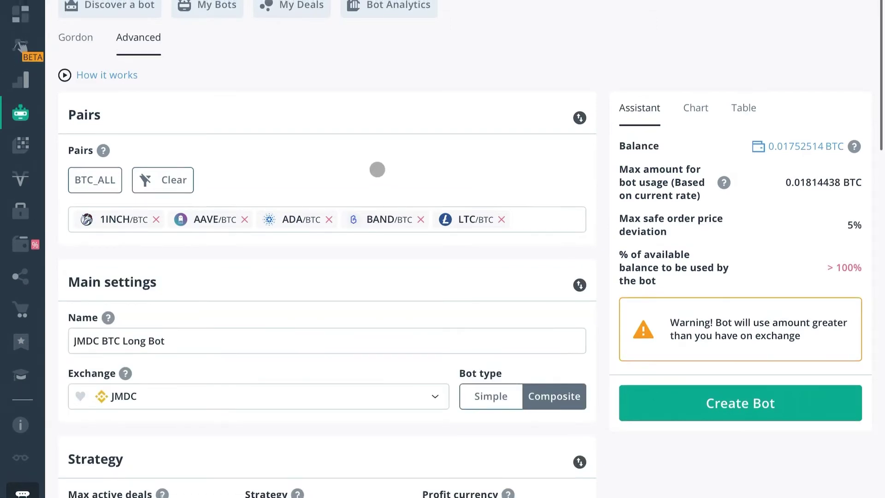
pyautogui.scroll(-4, 378, 167)
pyautogui.scroll(-1, 375, 164)
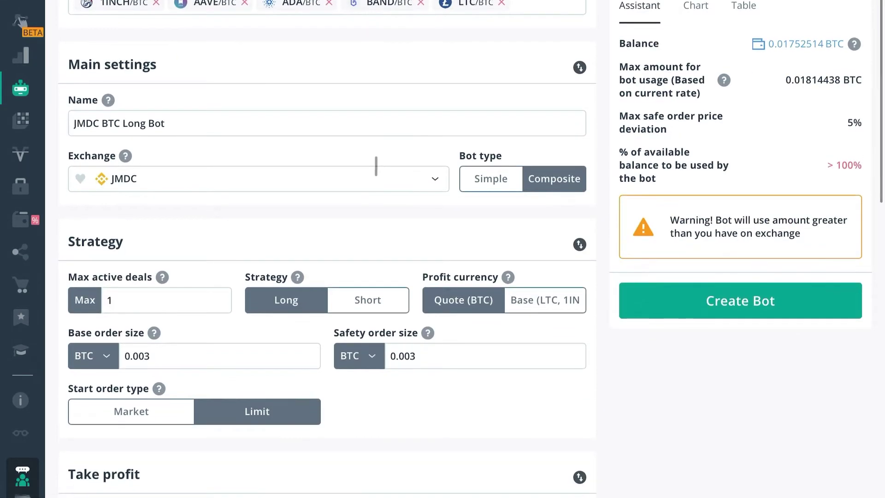
pyautogui.scroll(-2, 372, 166)
pyautogui.scroll(-2, 344, 172)
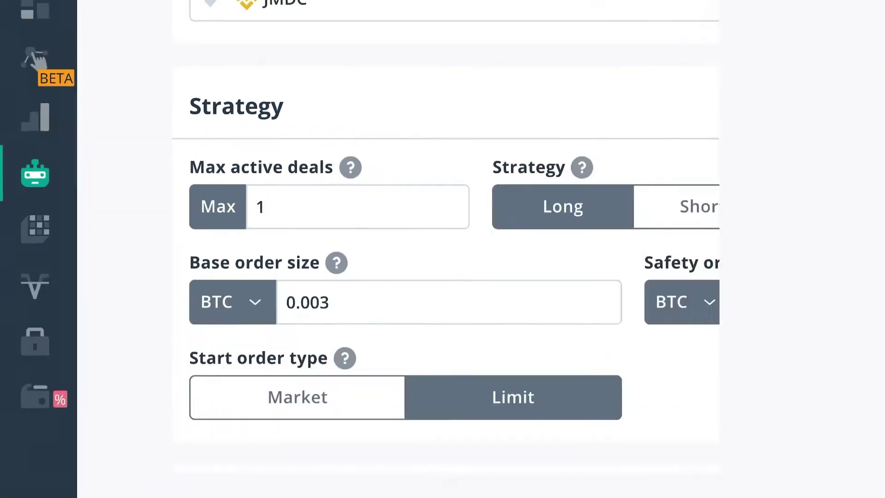
# - Change Max active deals from 1 to 3
pyautogui.click(279, 193)
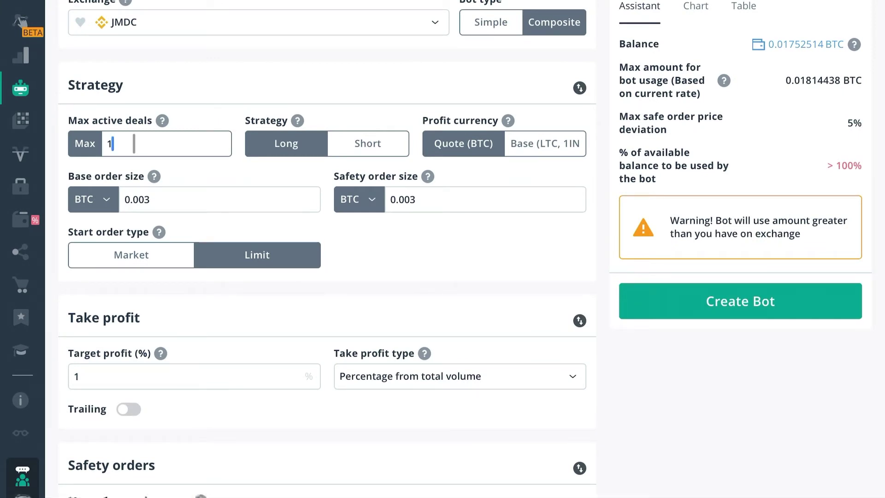
pyautogui.press('BackSpace')
pyautogui.write('3')
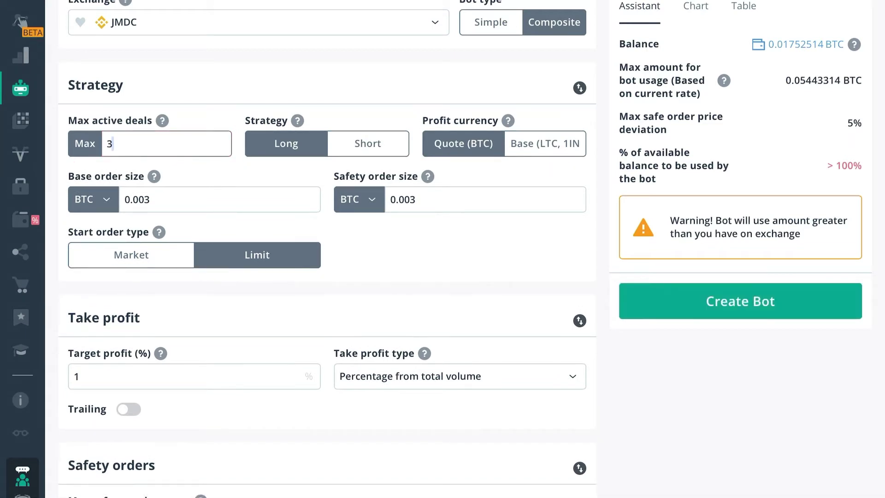
pyautogui.moveTo(118, 176)
pyautogui.moveTo(143, 121)
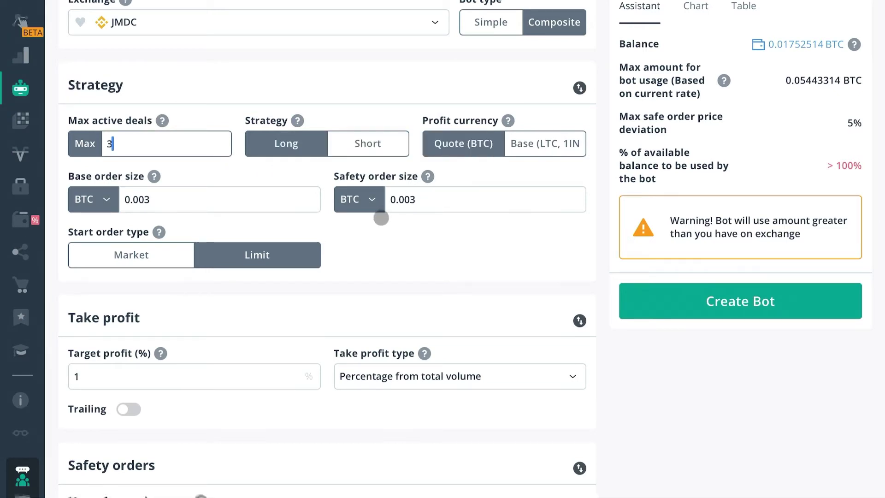
pyautogui.scroll(1, 380, 218)
pyautogui.scroll(-7, 375, 217)
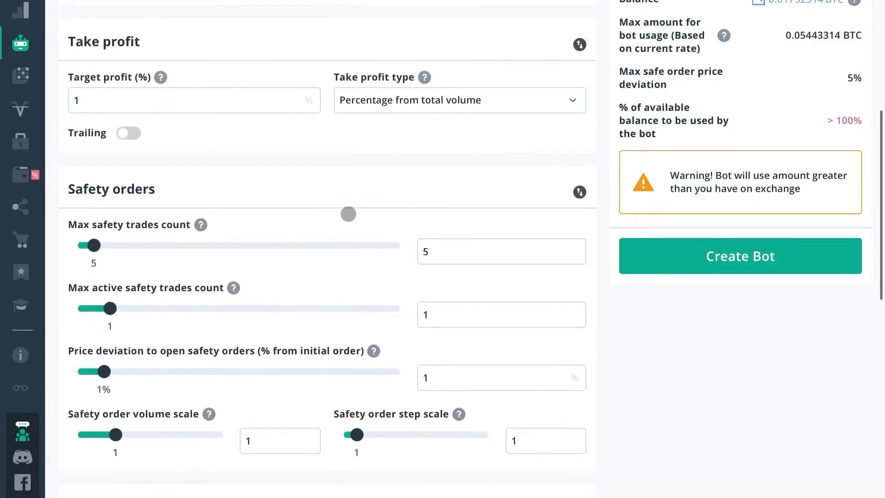
pyautogui.scroll(-2, 328, 207)
pyautogui.scroll(-3, 313, 193)
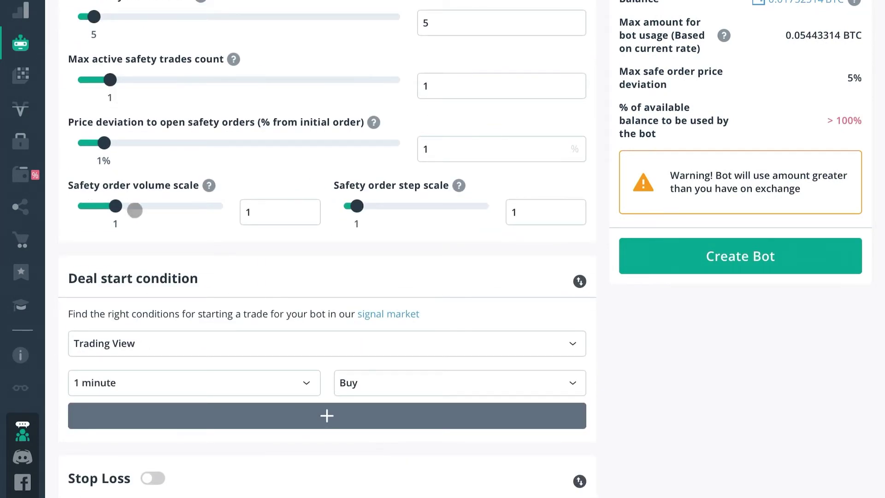
pyautogui.scroll(-3, 137, 213)
pyautogui.scroll(-2, 172, 211)
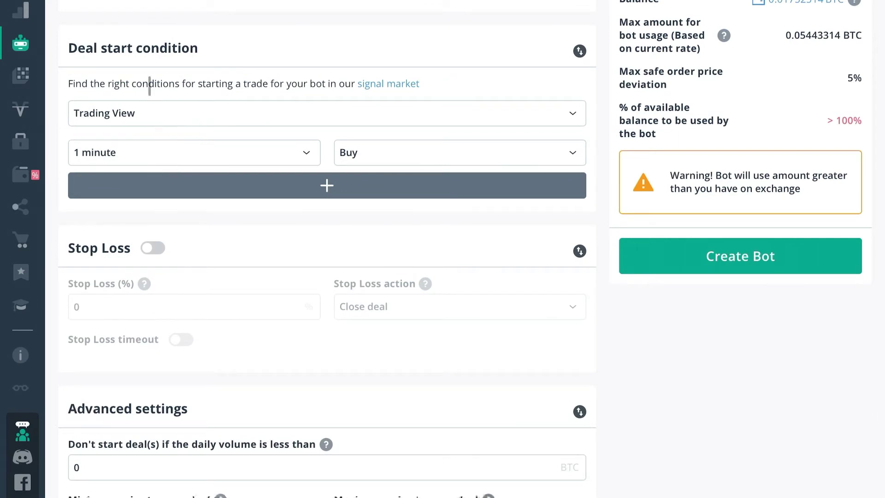
pyautogui.scroll(-6, 241, 166)
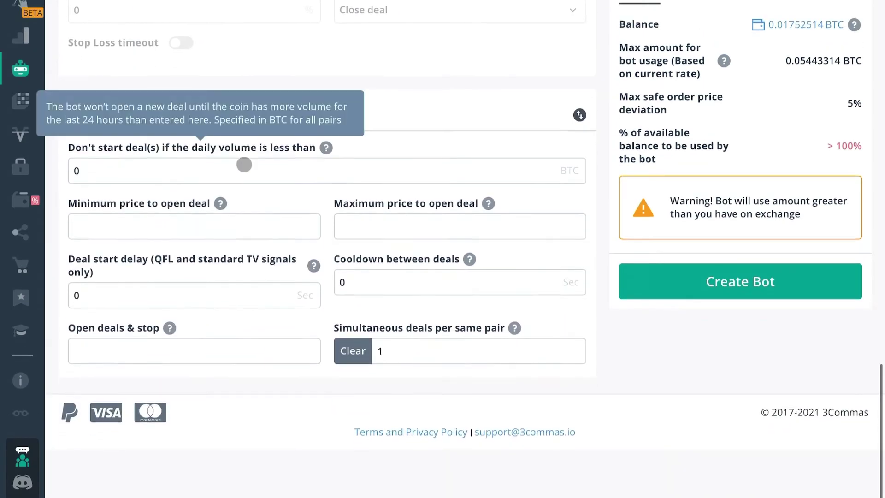
pyautogui.scroll(1, 247, 166)
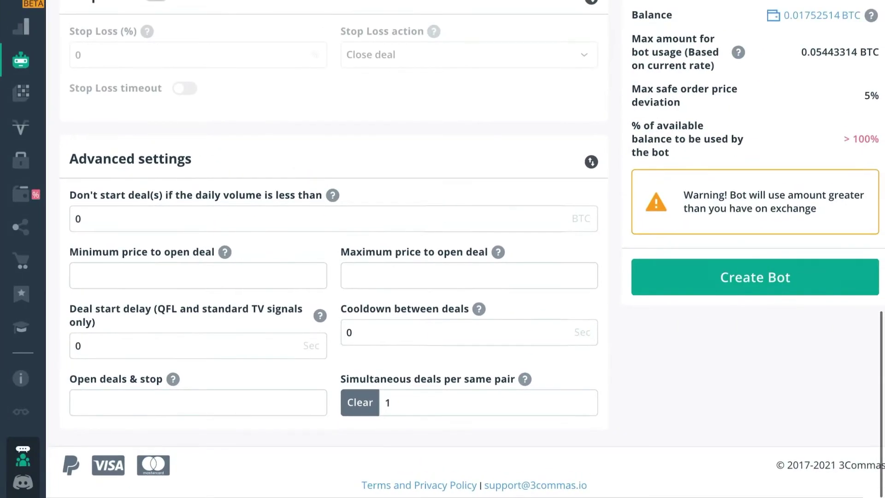
pyautogui.click(424, 402)
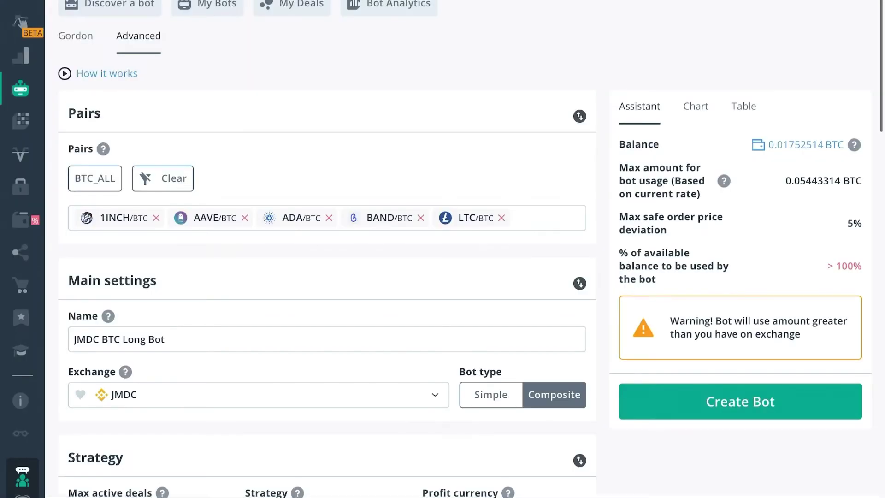
# - Set 'Simultaneous deals per same pair' in Advanced settings to 3
pyautogui.scroll(1, 297, 150)
pyautogui.scroll(-14, 316, 174)
pyautogui.scroll(-12, 325, 184)
pyautogui.scroll(3, 435, 342)
pyautogui.moveTo(466, 378)
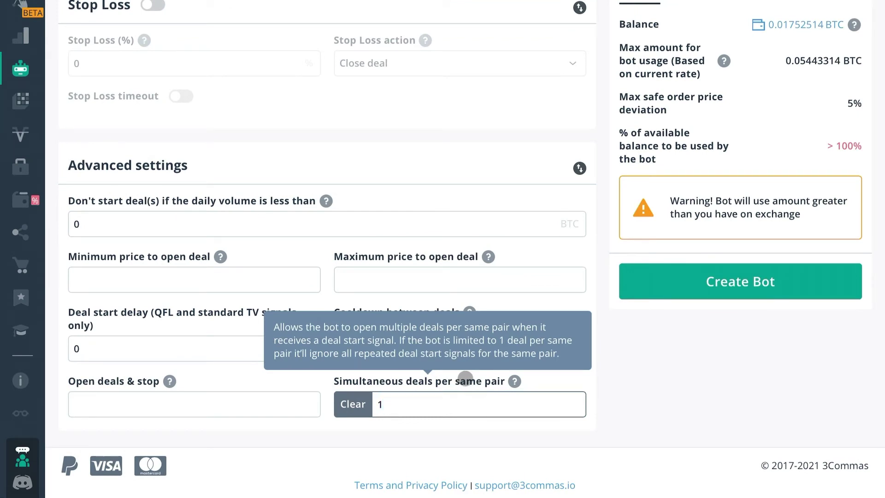
pyautogui.press('BackSpace')
pyautogui.write('2')
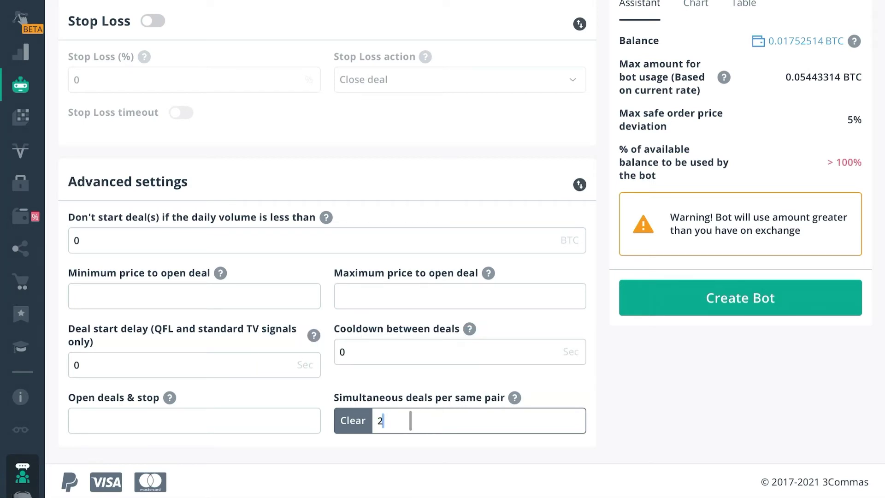
pyautogui.scroll(1, 410, 420)
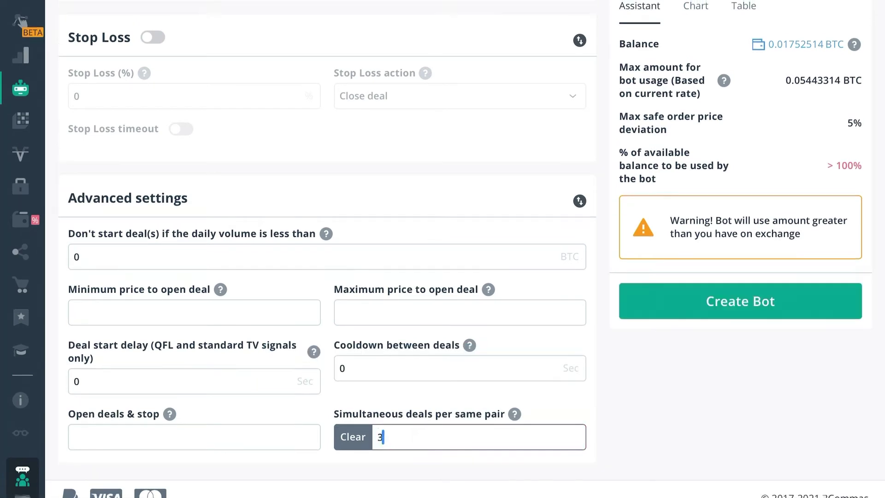
pyautogui.press('BackSpace')
pyautogui.write('3')
pyautogui.scroll(-1, 411, 351)
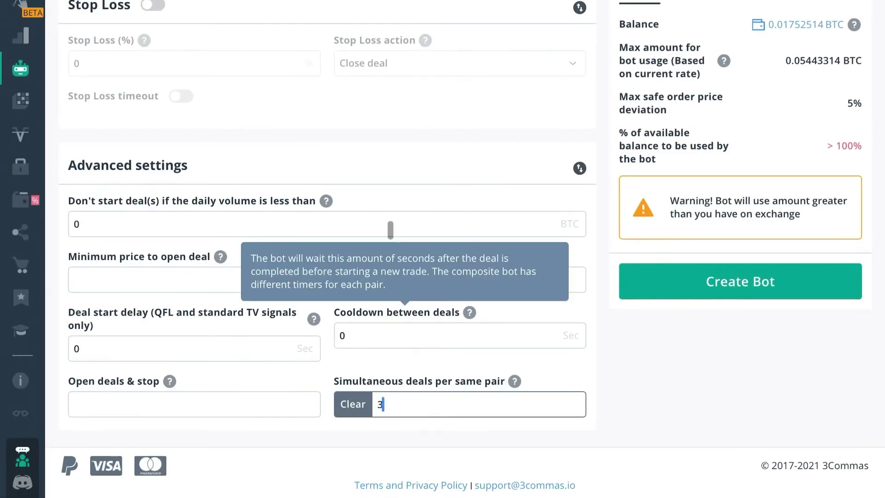
pyautogui.scroll(10, 370, 40)
pyautogui.scroll(15, 344, 67)
# - Search the Pairs dropdown for 'usdt', then clear the search text
pyautogui.scroll(-6, 306, 114)
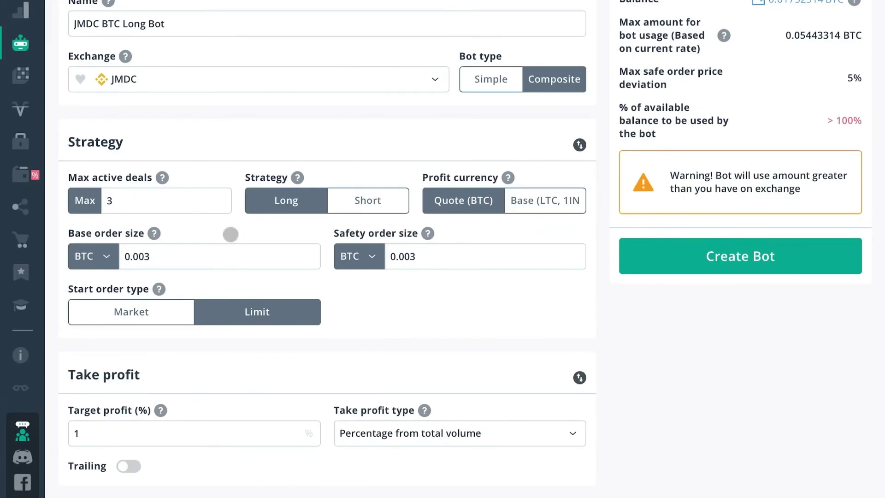
pyautogui.scroll(8, 273, 125)
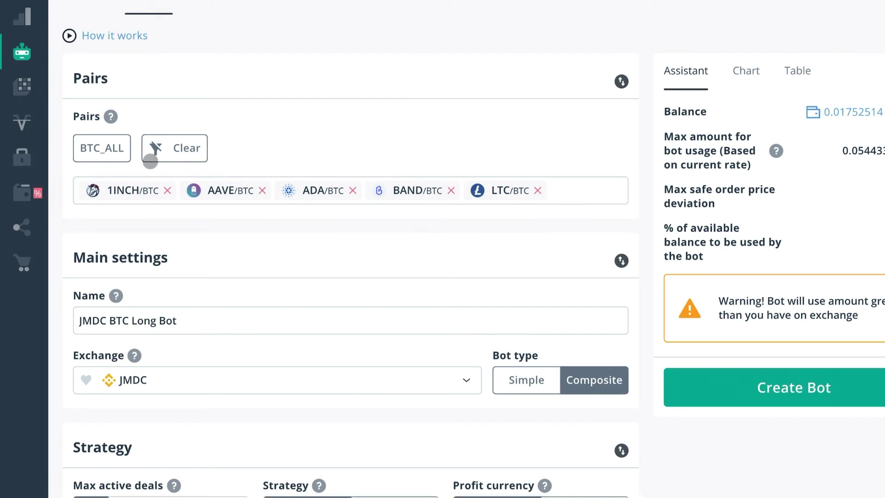
pyautogui.click(573, 196)
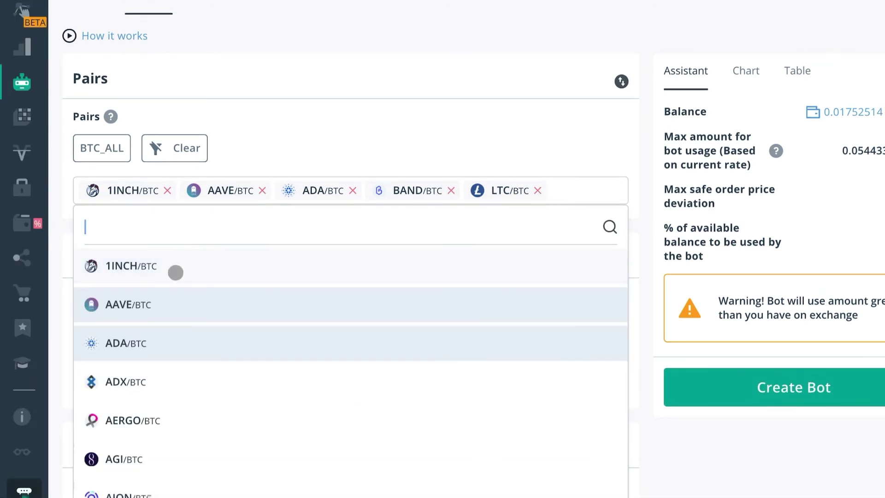
pyautogui.write('usdt')
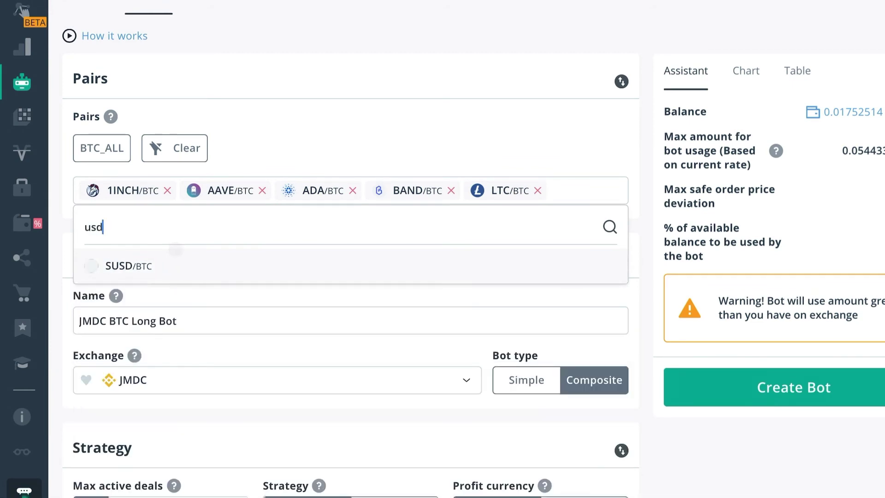
pyautogui.press('BackSpace')
pyautogui.press('BackSpace')
pyautogui.press('BackSpace')
pyautogui.press('BackSpace')
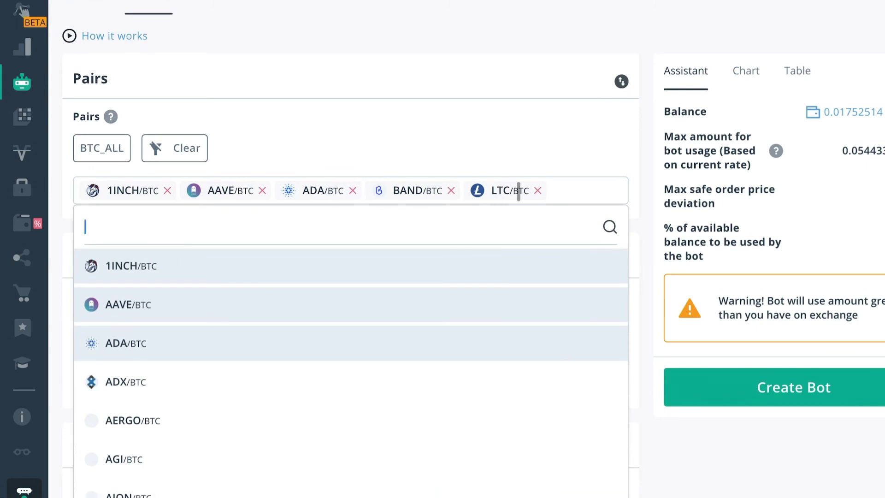
# - Remove LTC/BTC, BAND/BTC, ADA/BTC, AAVE/BTC and 1INCH/BTC from the bot's pairs
pyautogui.click(537, 190)
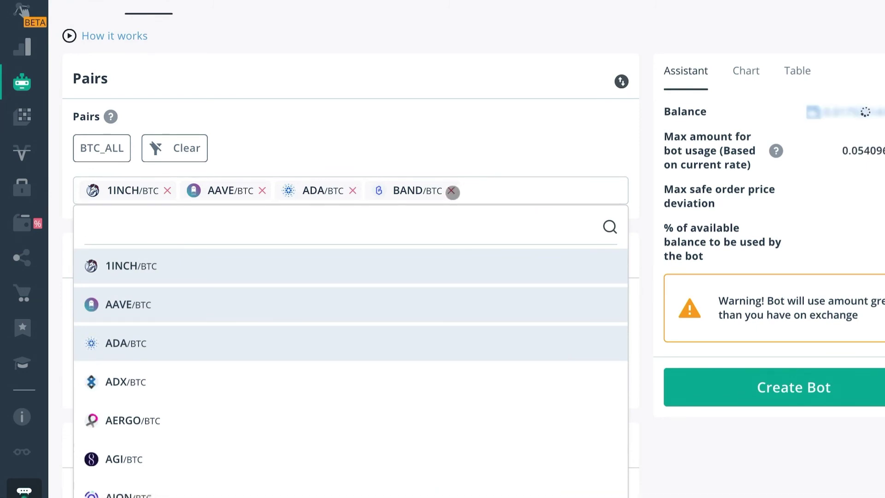
pyautogui.click(452, 191)
pyautogui.click(352, 191)
pyautogui.click(263, 190)
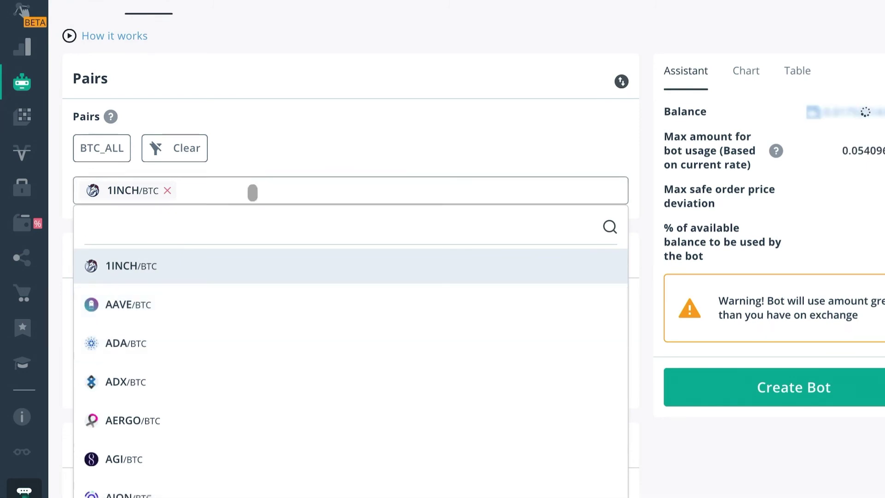
pyautogui.click(168, 190)
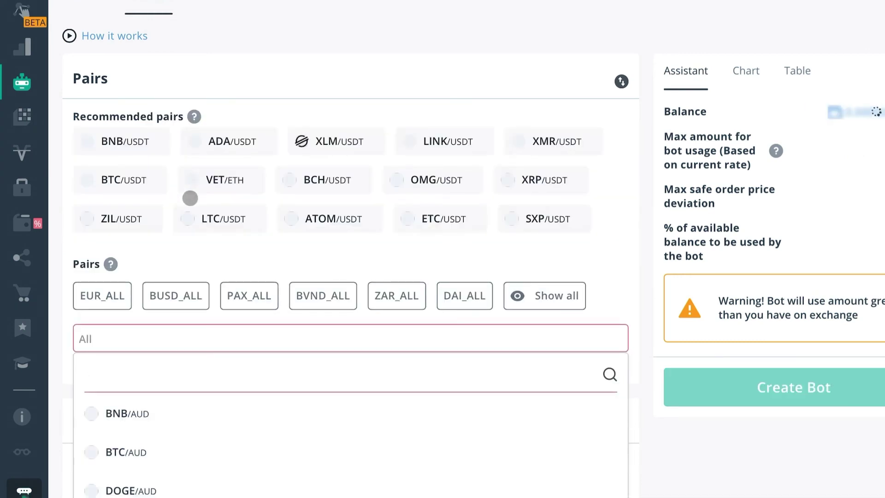
# - Add BTC/USDT and AAVE/USDT to the bot's pairs
pyautogui.write('btcusdt')
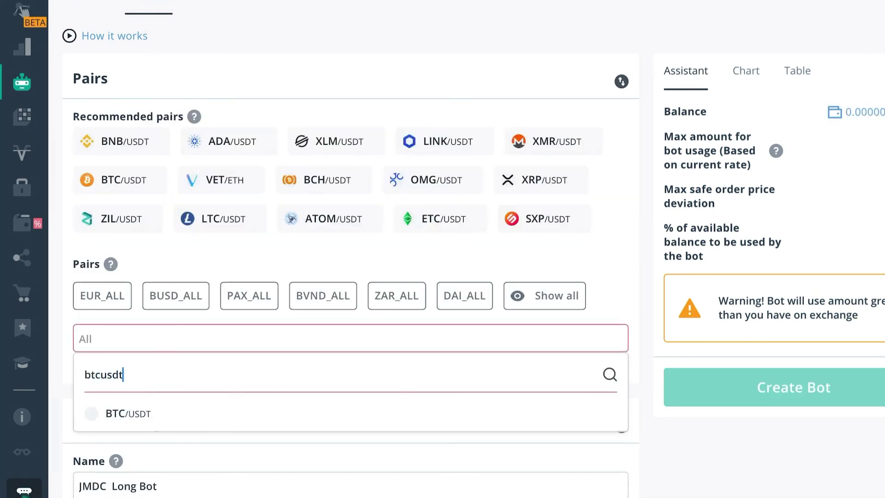
pyautogui.click(131, 413)
pyautogui.click(342, 338)
pyautogui.scroll(3, 343, 338)
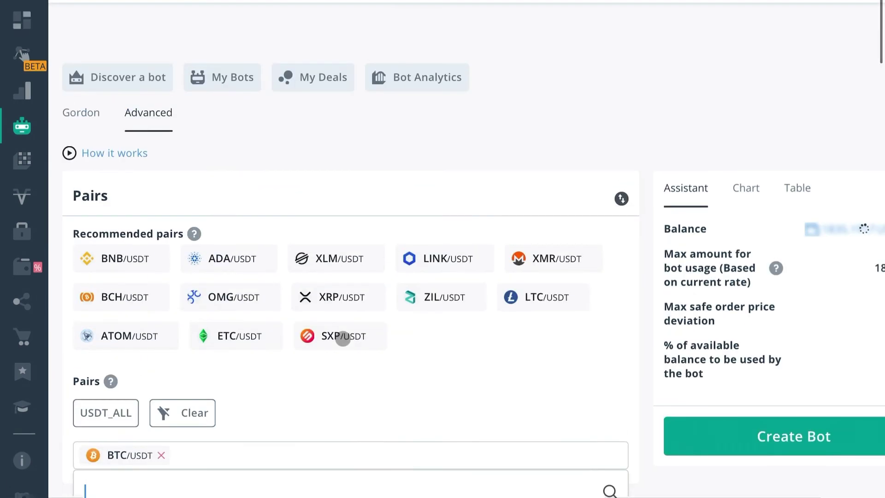
pyautogui.scroll(-8, 343, 338)
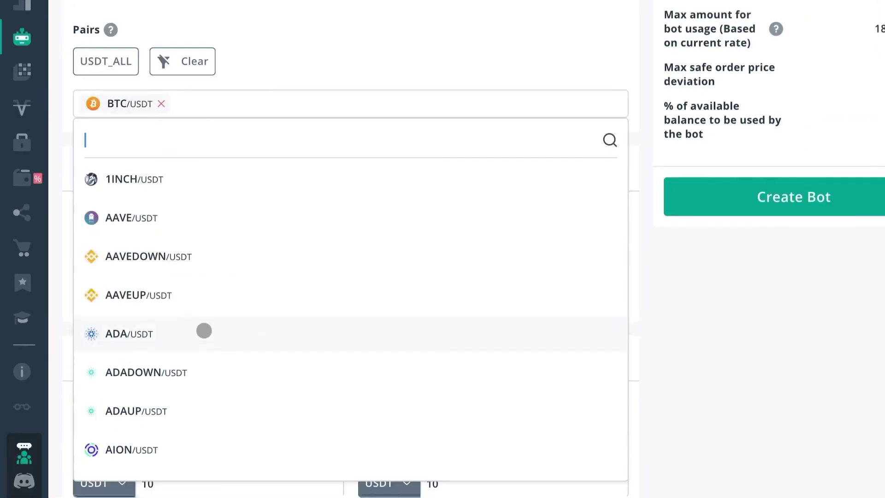
pyautogui.click(192, 228)
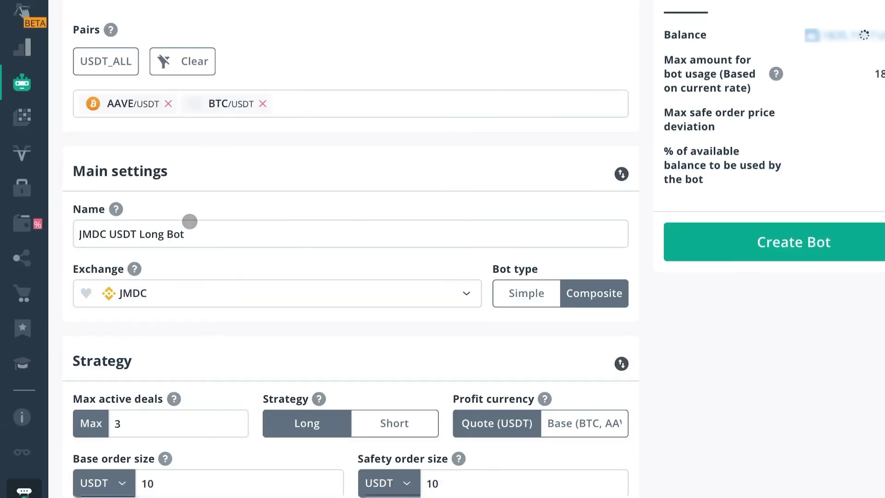
# - Browse the remaining USDT pairs in the list, then close it
pyautogui.click(328, 107)
pyautogui.scroll(-5, 263, 278)
pyautogui.scroll(-15, 263, 279)
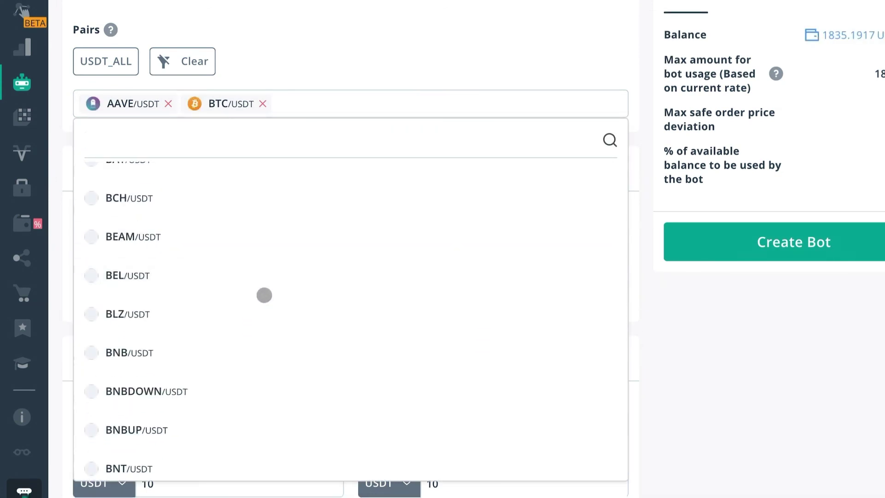
pyautogui.scroll(-8, 246, 347)
pyautogui.scroll(14, 186, 230)
pyautogui.scroll(-15, 196, 267)
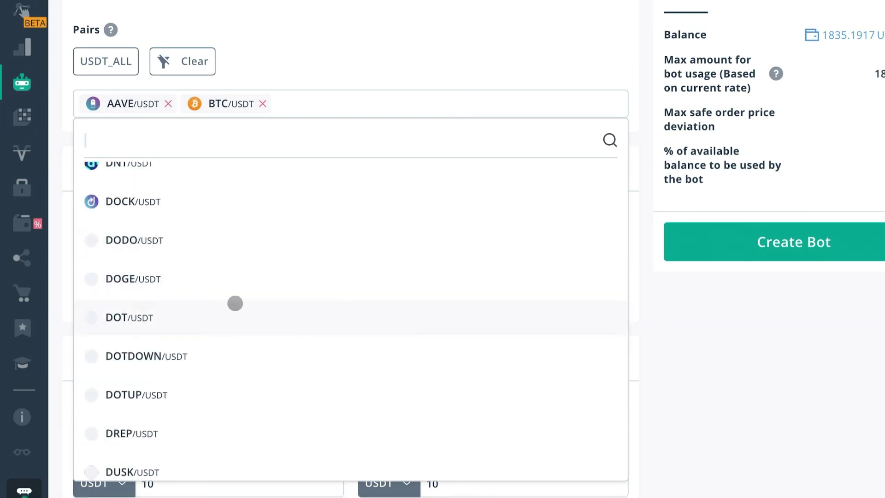
pyautogui.scroll(7, 378, 49)
pyautogui.scroll(-1, 438, 131)
pyautogui.click(397, 101)
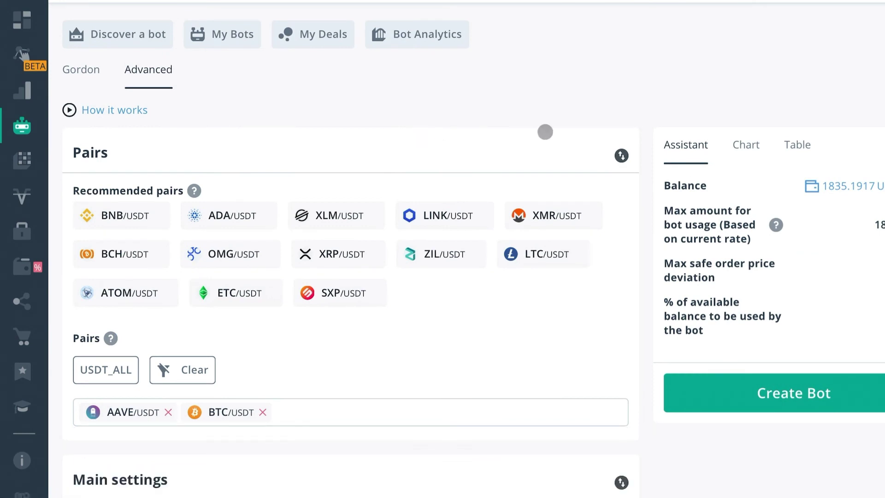